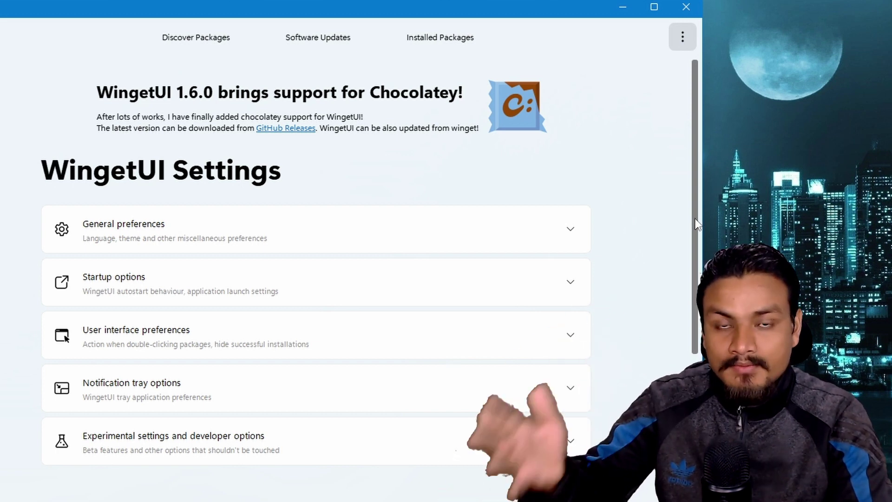
Scroll down through the WingetUI Settings sections.
scroll(680, 361, "down", 3)
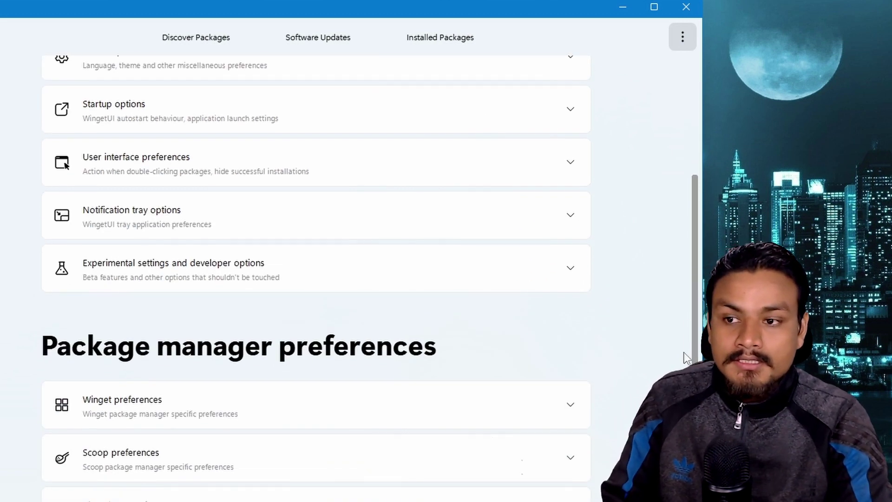
scroll(651, 367, "down", 1)
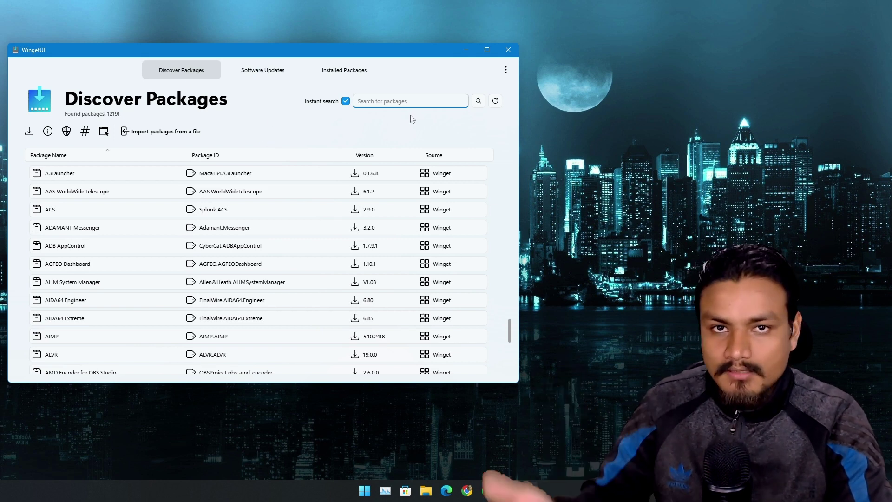
left_click(266, 70)
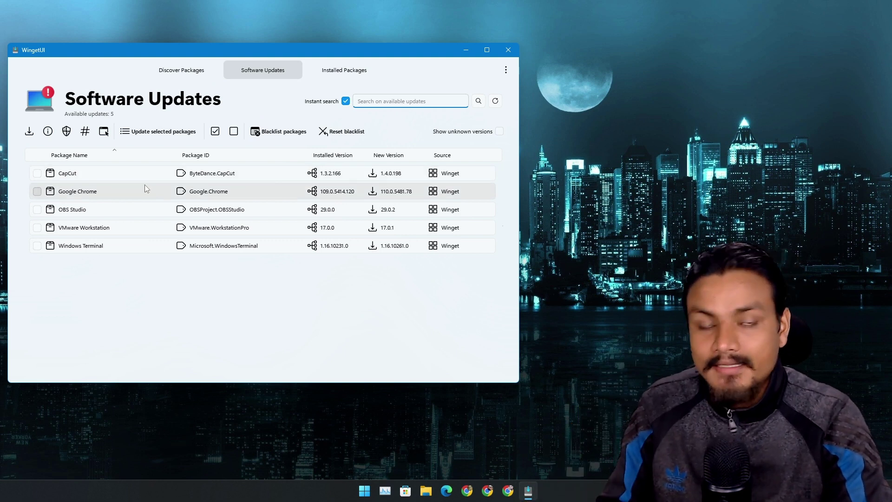
left_click(181, 70)
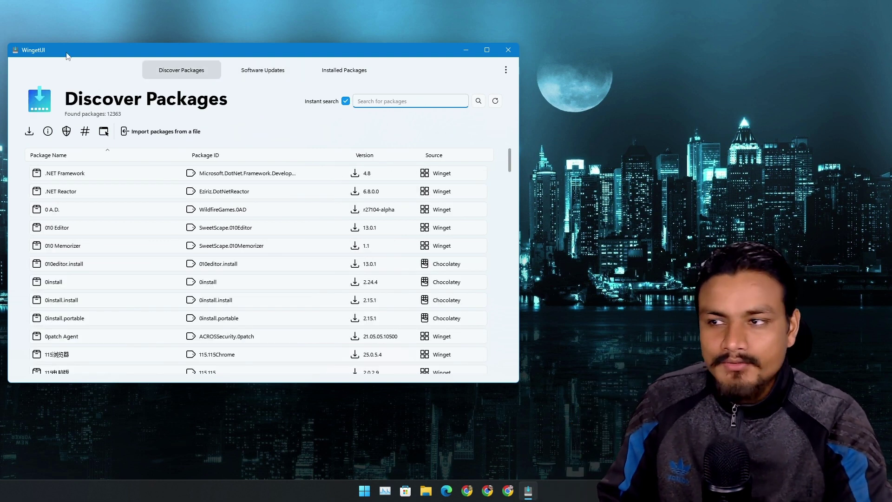
left_click(510, 76)
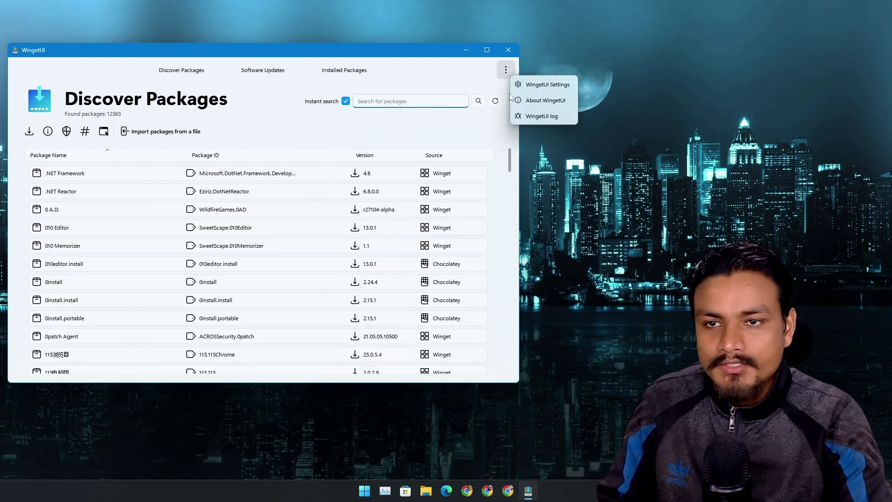
left_click(534, 85)
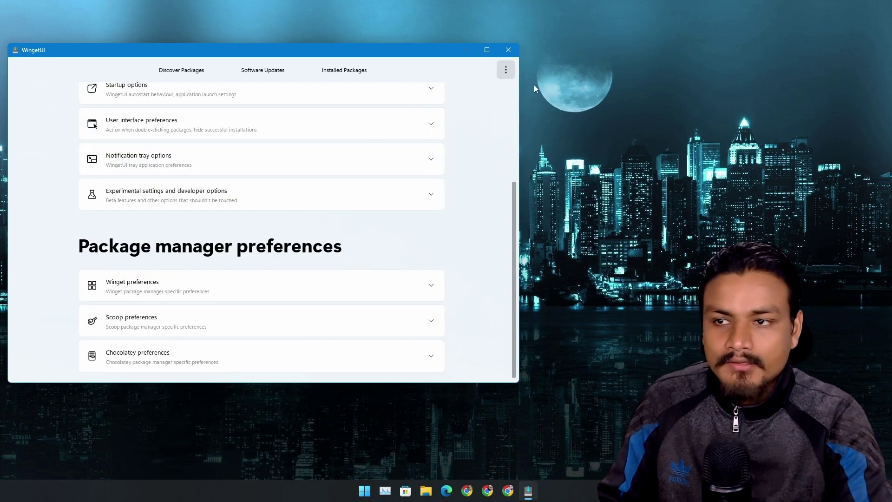
left_click(183, 72)
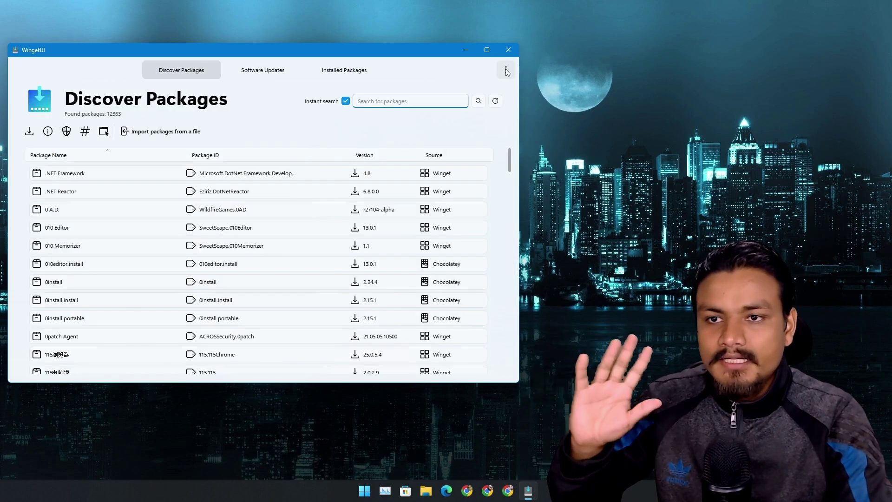
left_click(506, 69)
left_click(519, 79)
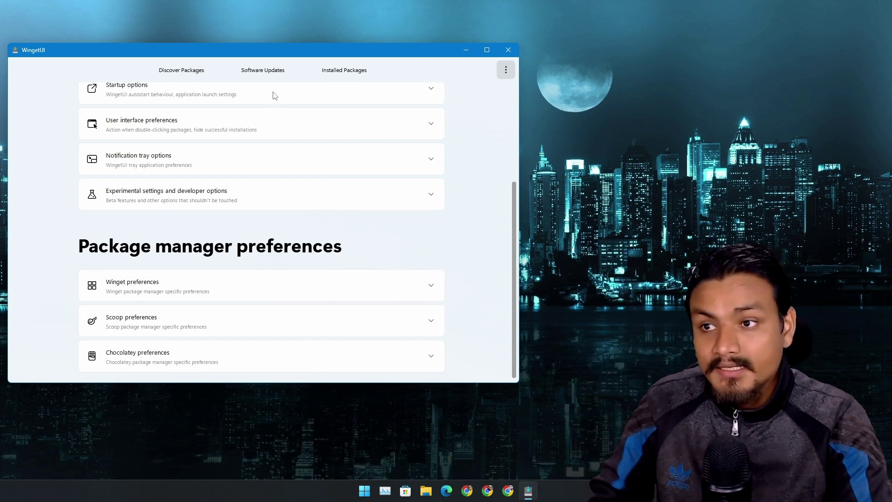
left_click(181, 69)
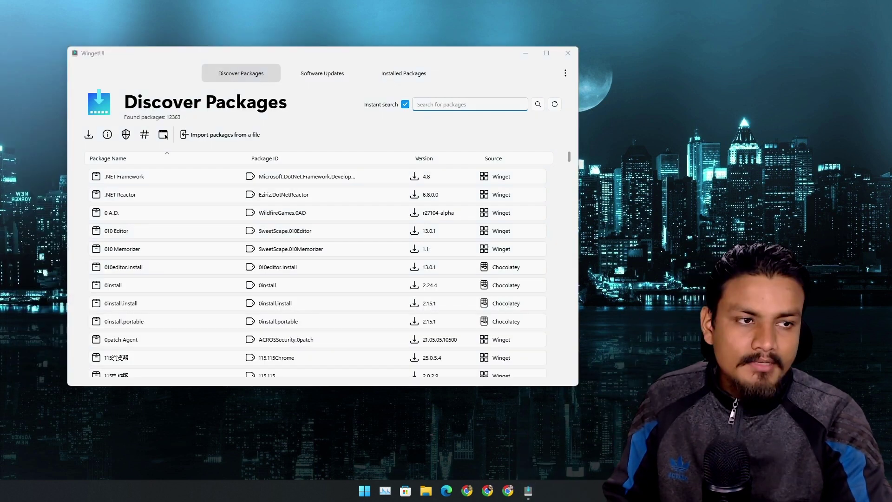
left_click_drag(661, 26, 360, 42)
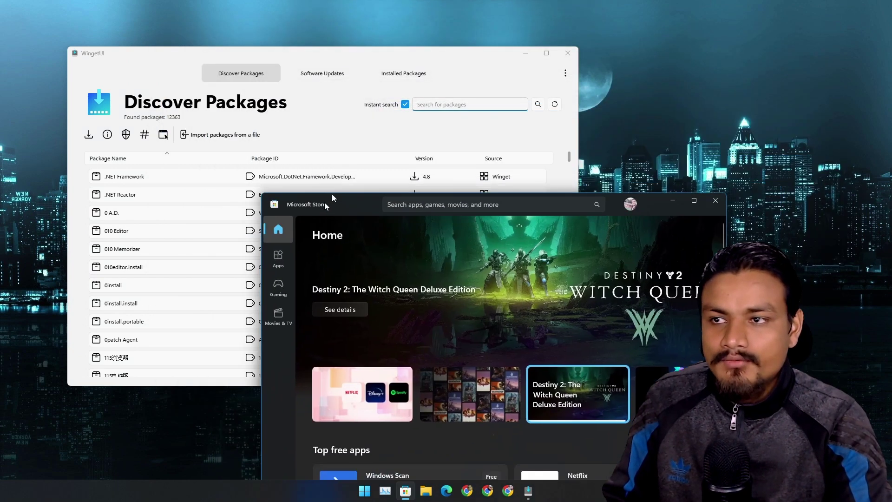
left_click_drag(324, 202, 245, 40)
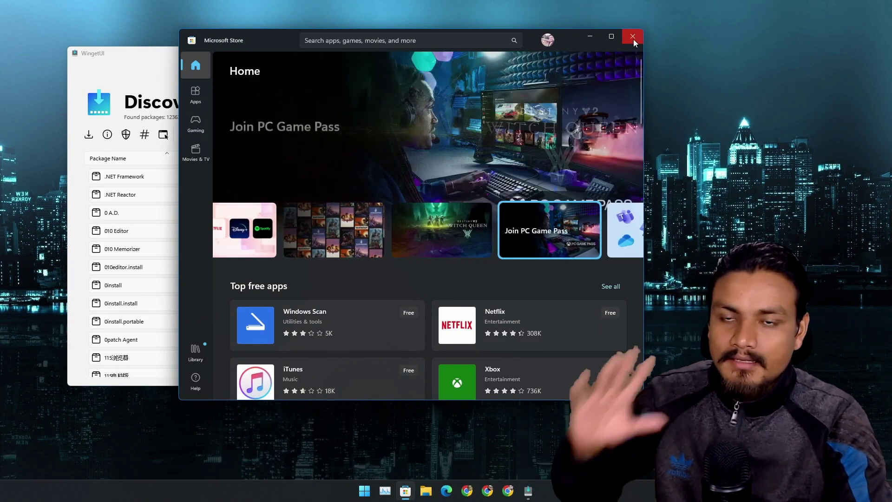
left_click(632, 37)
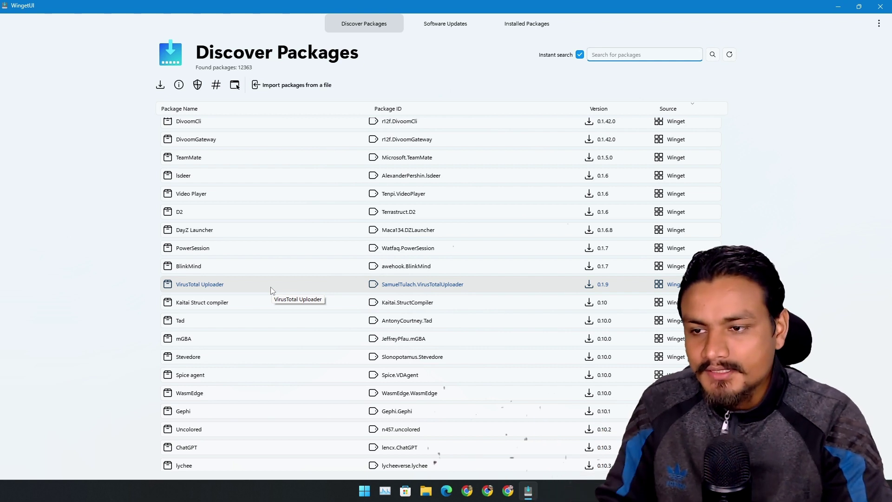
Show info for the VirusTotal Uploader package, displaying version 0.1.9 and its winget install command.
right_click(270, 287)
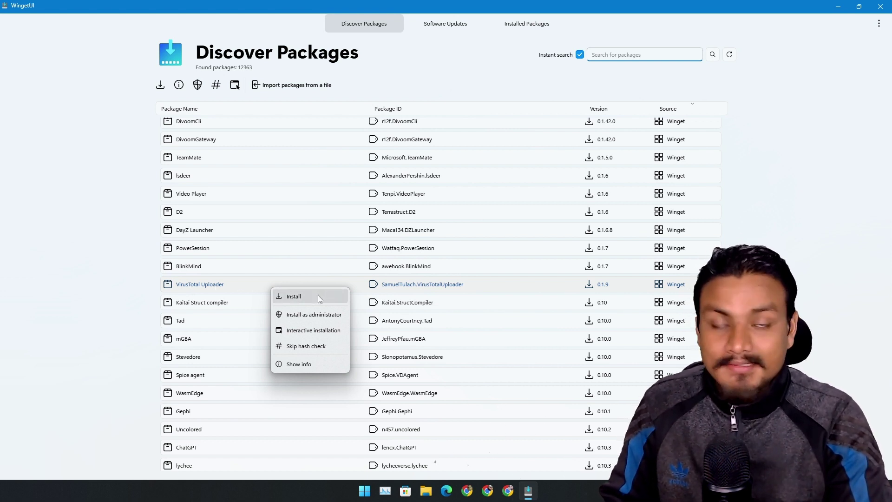
left_click(300, 364)
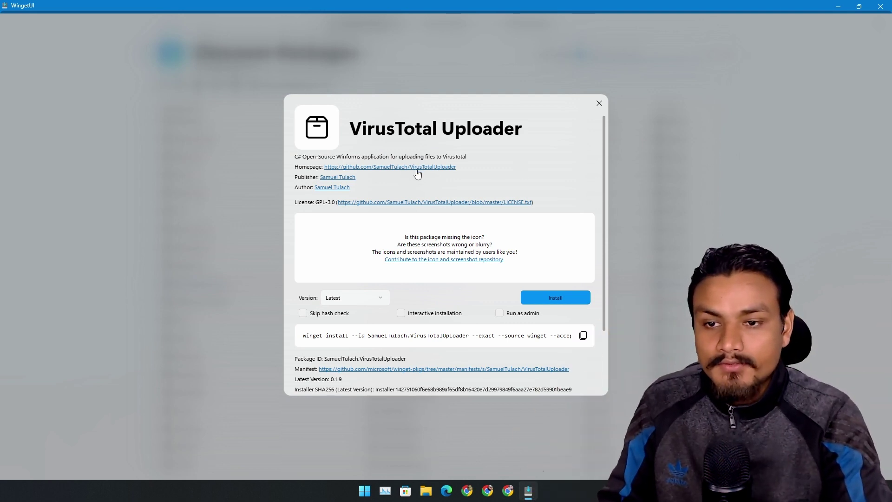
Open the VirusTotalUploader GitHub homepage and scroll its README down to How to use.
left_click(380, 168)
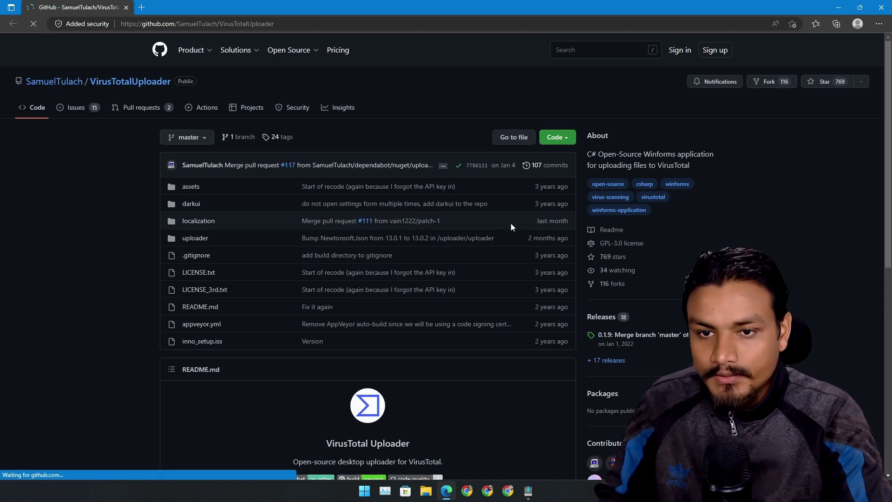
scroll(515, 269, "down", 8)
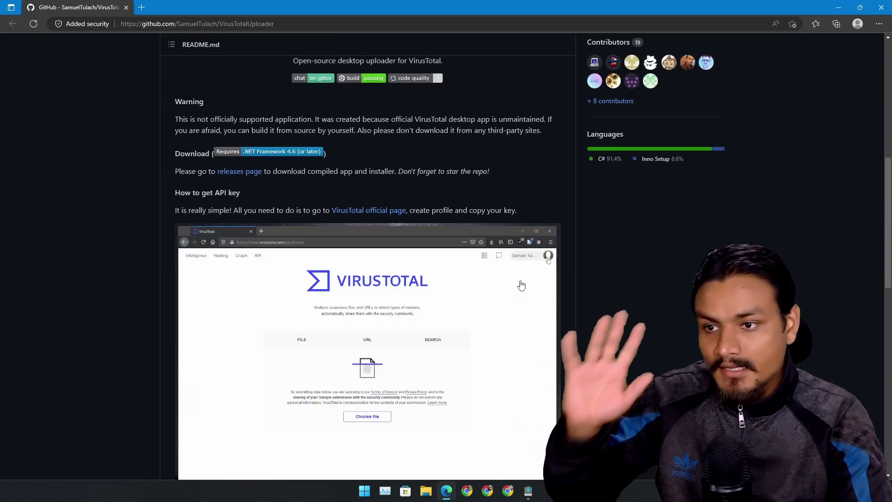
scroll(448, 297, "down", 10)
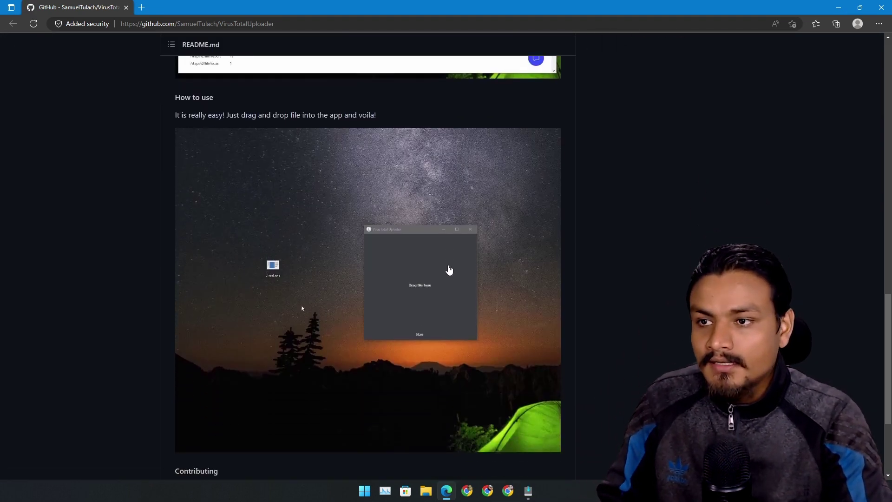
scroll(451, 279, "down", 4)
scroll(267, 161, "up", 8)
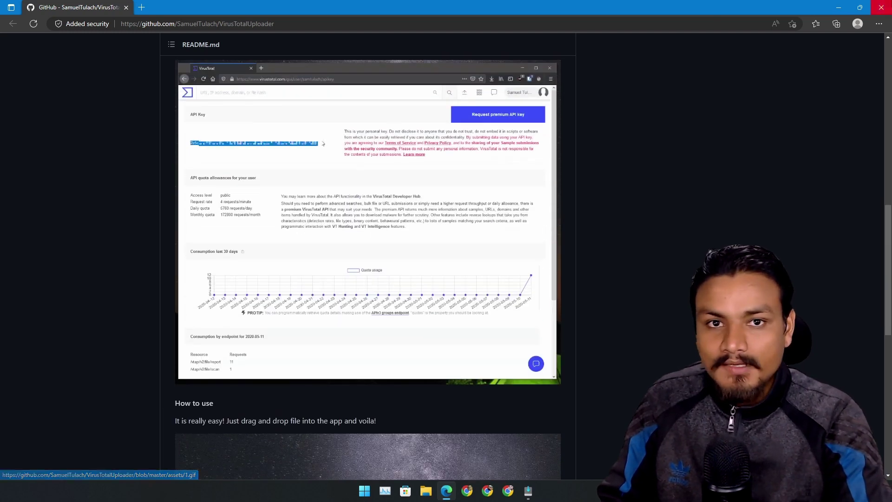
Back in WingetUI, install VirusTotal Uploader 0.1.9 and watch the live winget output.
key("alt+Tab")
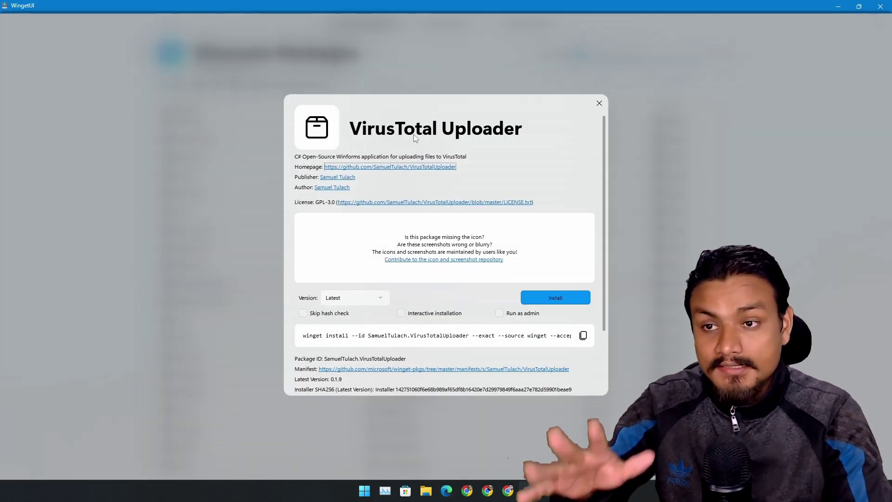
left_click(556, 297)
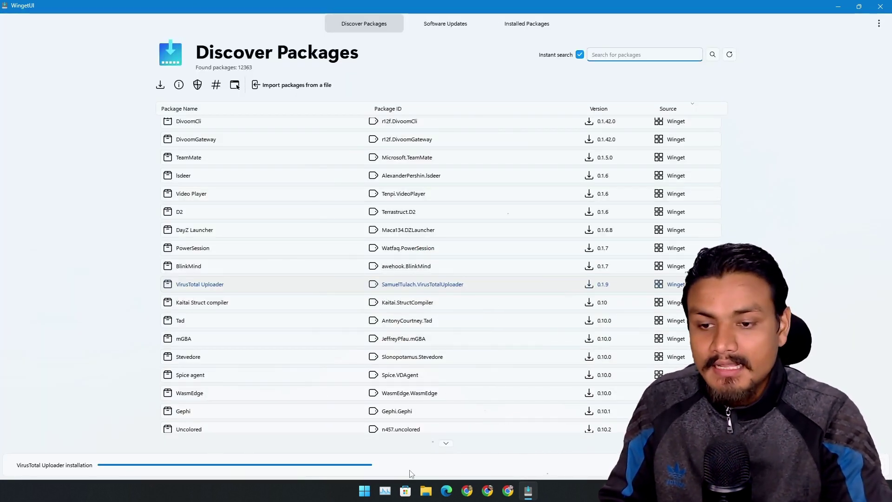
left_click(360, 464)
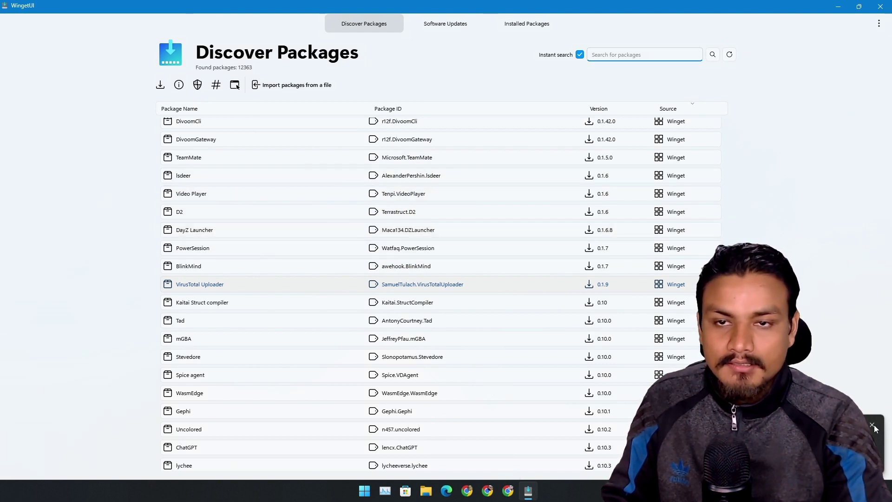
Scroll to ChatGPT in Discover Packages and show its info: version 0.10.3, Apache-2.0 license.
scroll(874, 428, "down", 1)
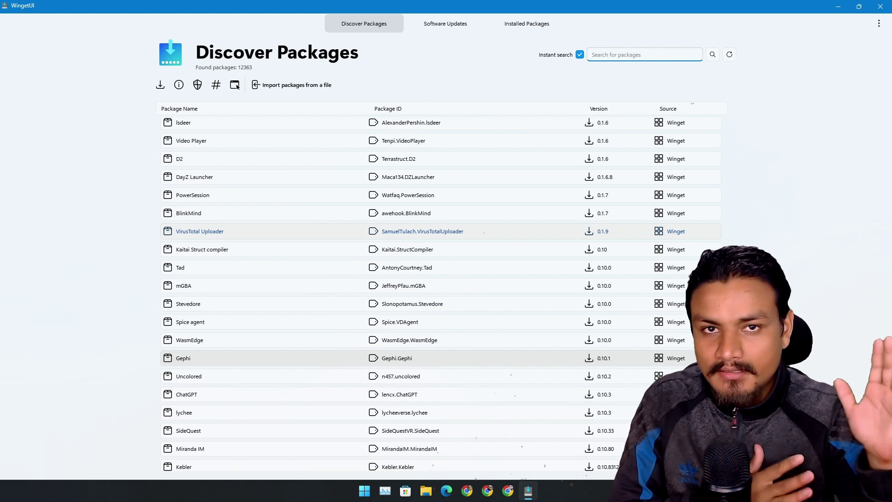
scroll(547, 345, "down", 3)
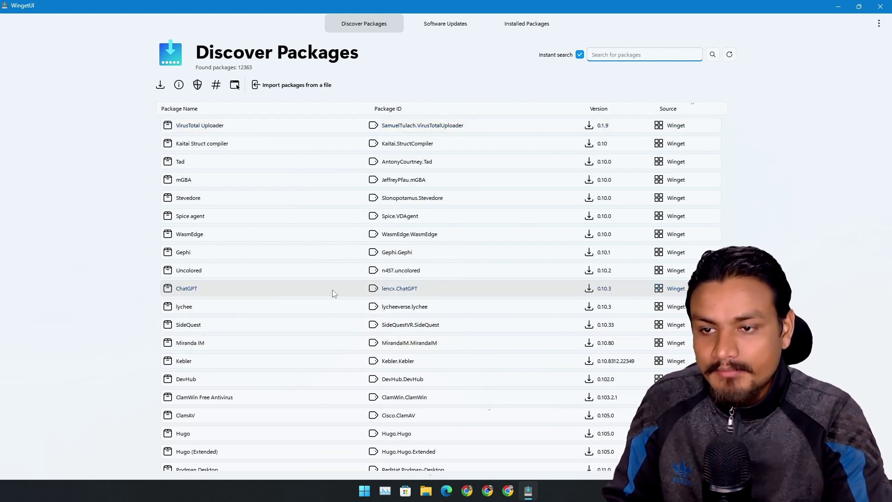
right_click(357, 287)
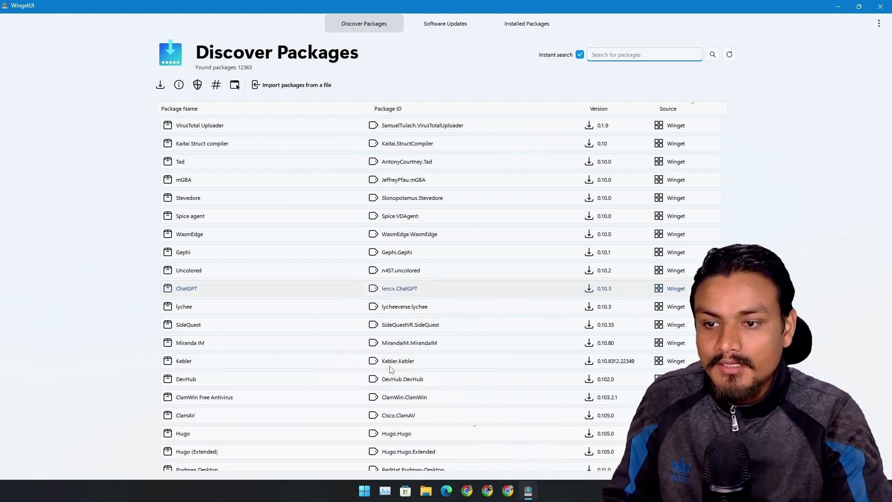
left_click(395, 363)
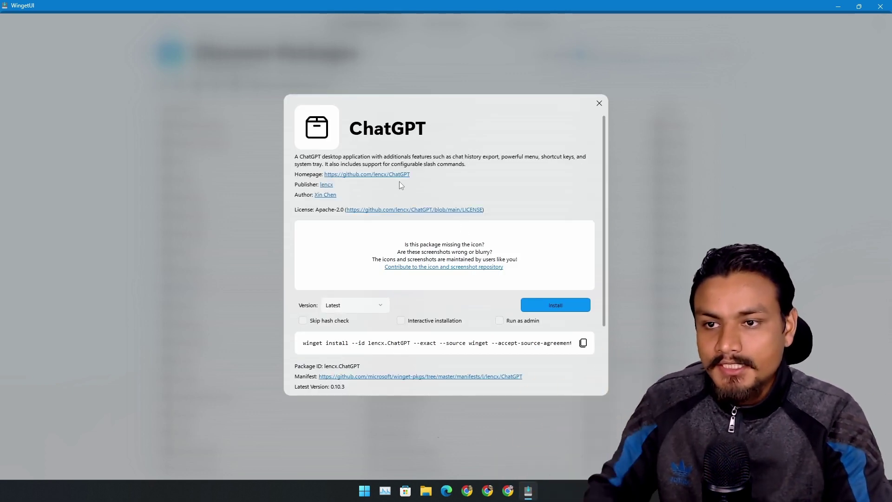
Open the ChatGPT project's GitHub homepage and scroll through its README.
left_click(370, 179)
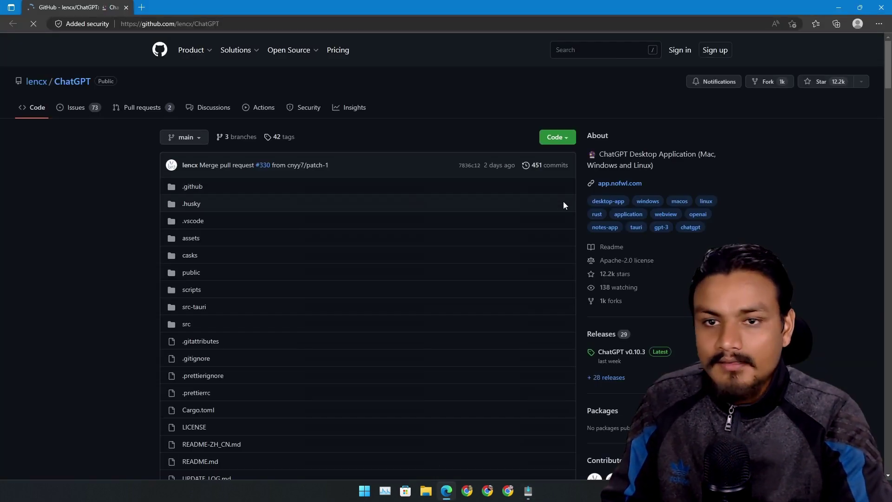
scroll(580, 228, "down", 5)
scroll(408, 202, "down", 15)
scroll(379, 234, "down", 12)
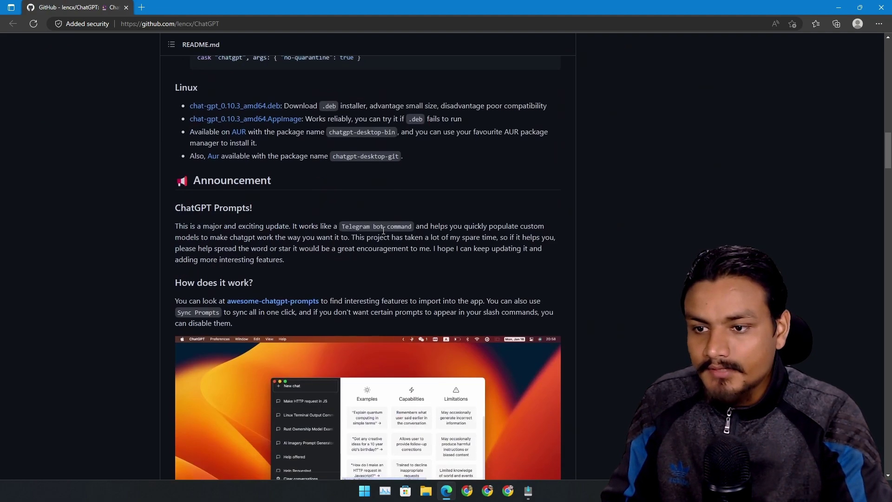
scroll(442, 272, "down", 6)
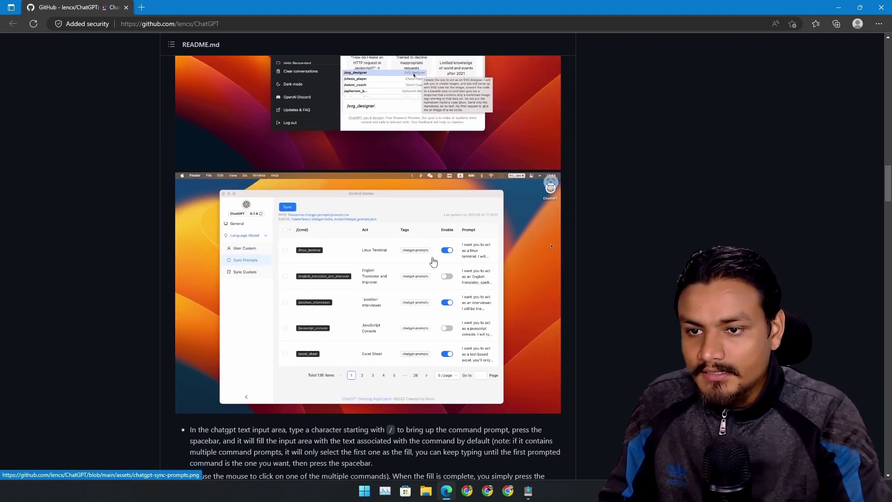
scroll(377, 243, "up", 2)
scroll(377, 244, "down", 9)
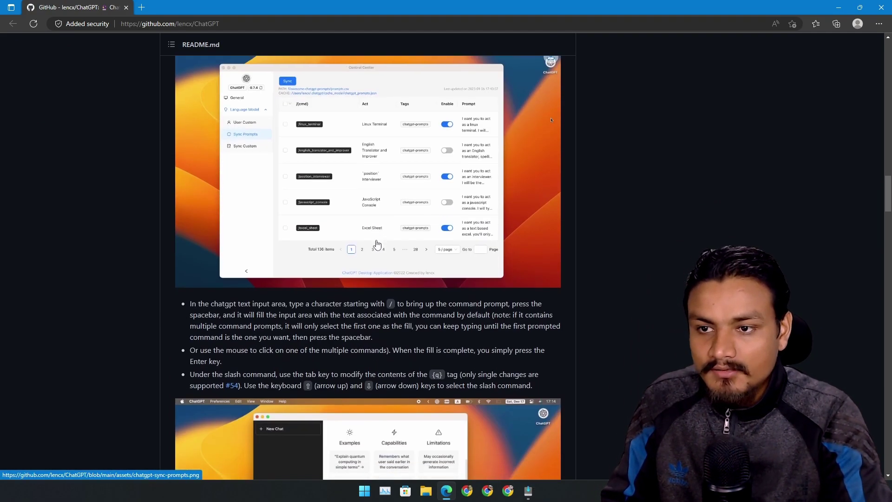
scroll(375, 239, "down", 3)
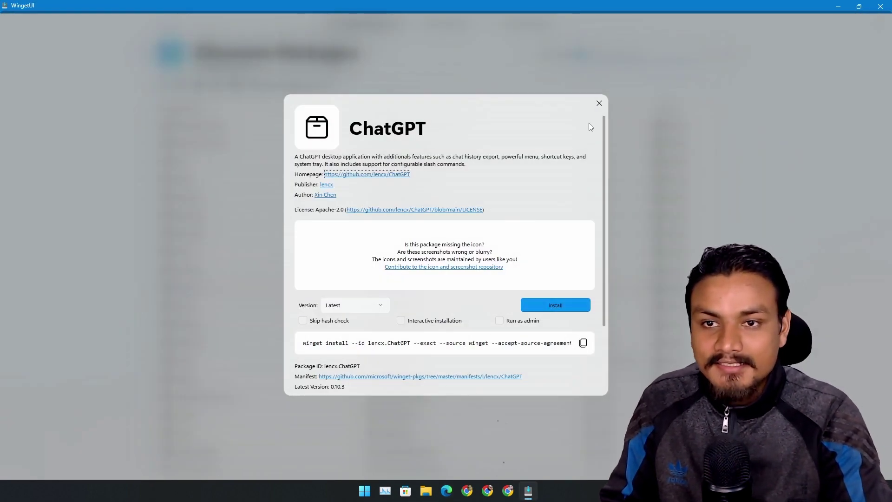
Close the ChatGPT details and search the package list for 'scrc'.
left_click(599, 103)
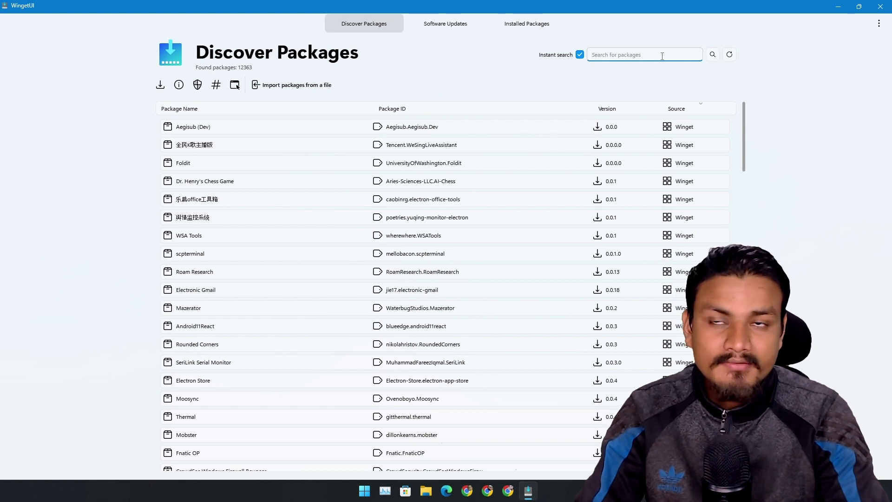
type("scr")
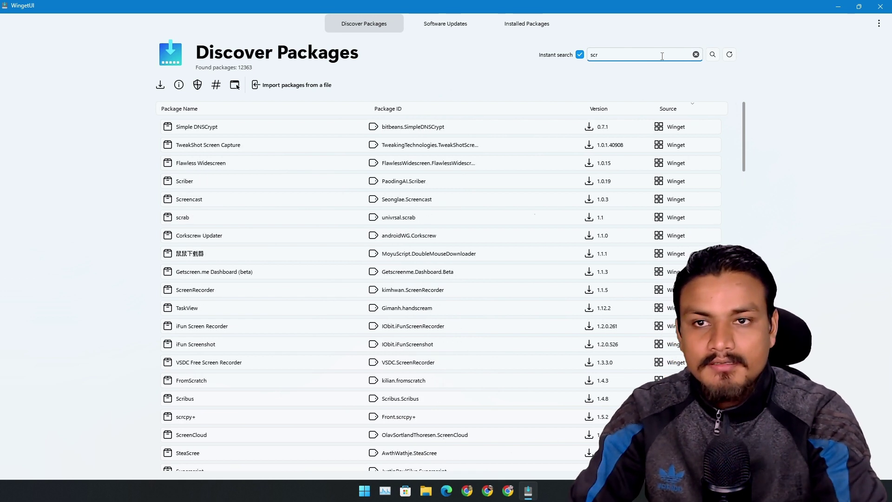
type("cpy")
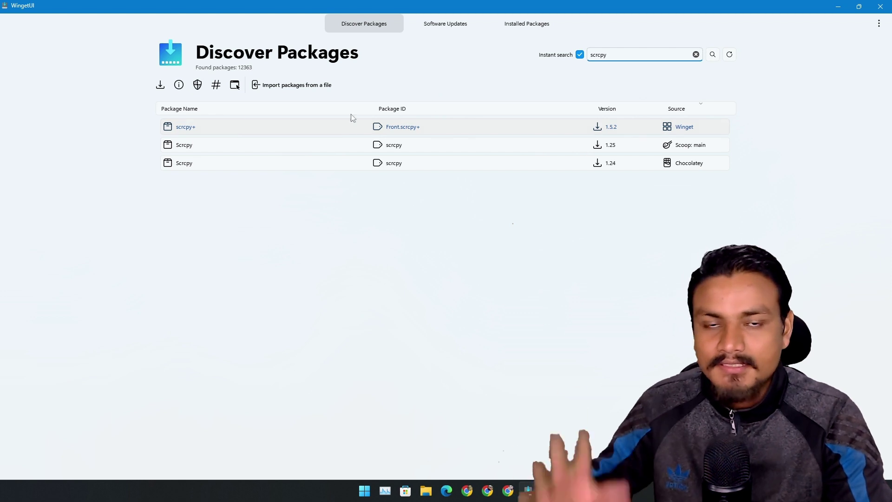
Clear the scrcpy search and scroll through the full package list.
left_click(695, 55)
scroll(446, 260, "down", 20)
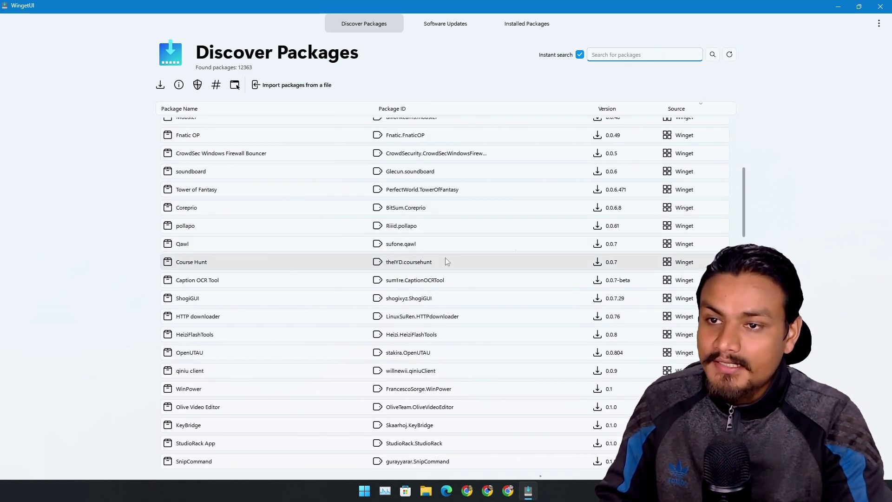
scroll(501, 251, "down", 6)
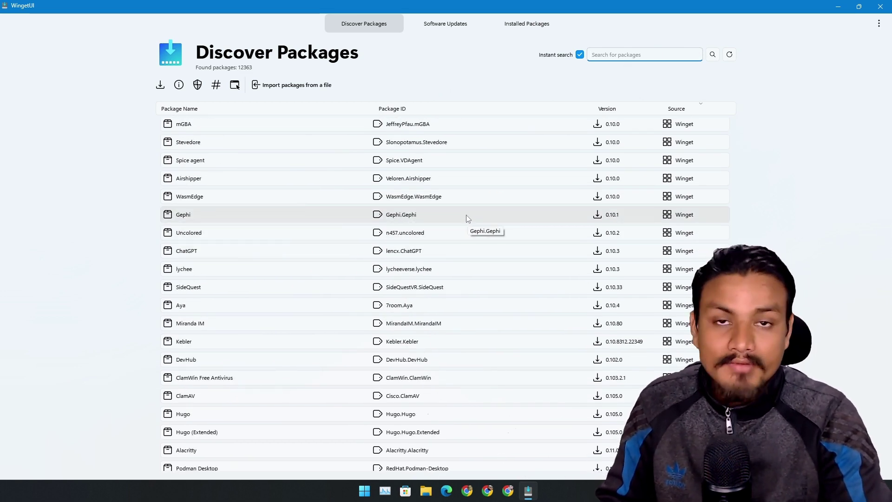
scroll(464, 213, "down", 10)
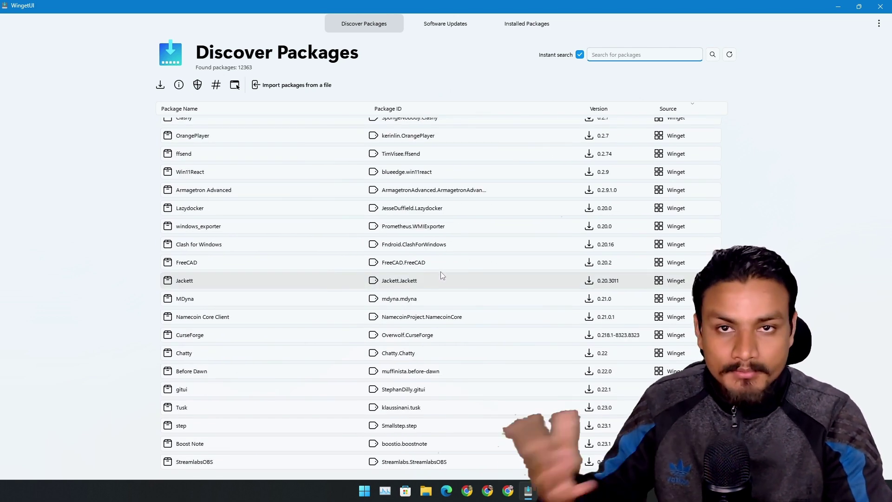
Review the 5 available updates in Software Updates, then close WingetUI.
left_click(462, 22)
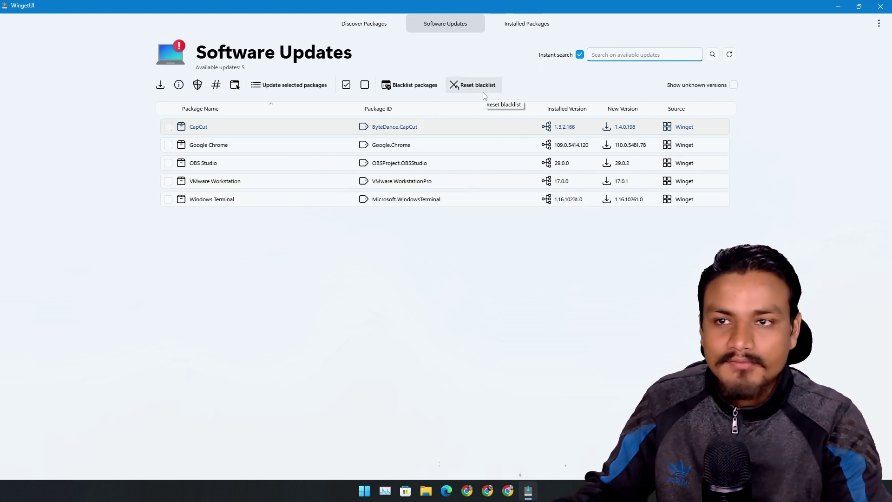
left_click(364, 24)
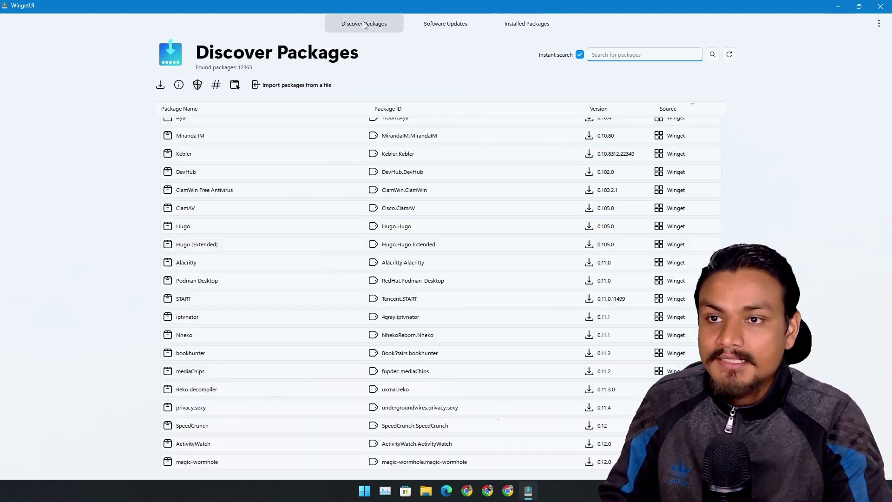
left_click(445, 24)
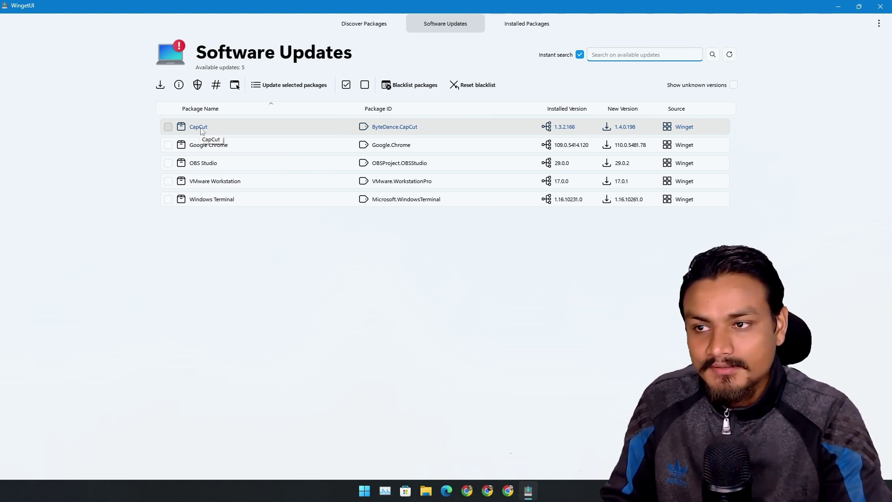
left_click(880, 6)
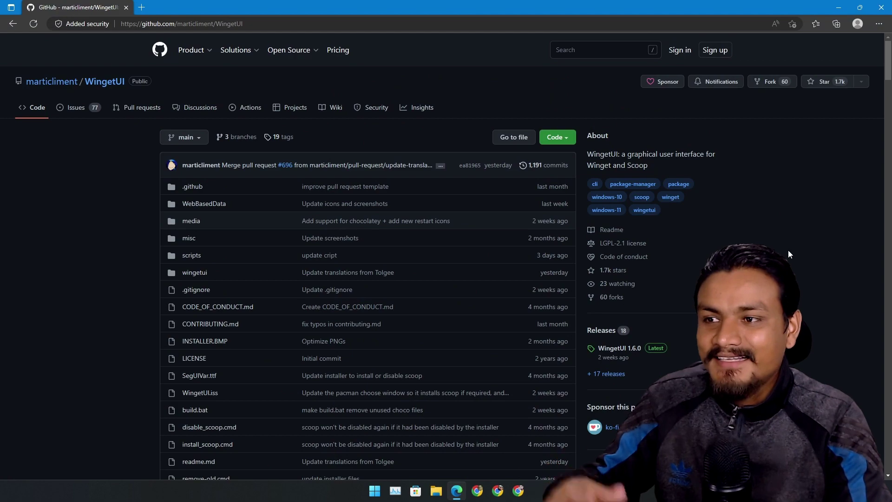
Scroll the WingetUI README past features and installation to the languages table and contributors.
scroll(752, 236, "down", 3)
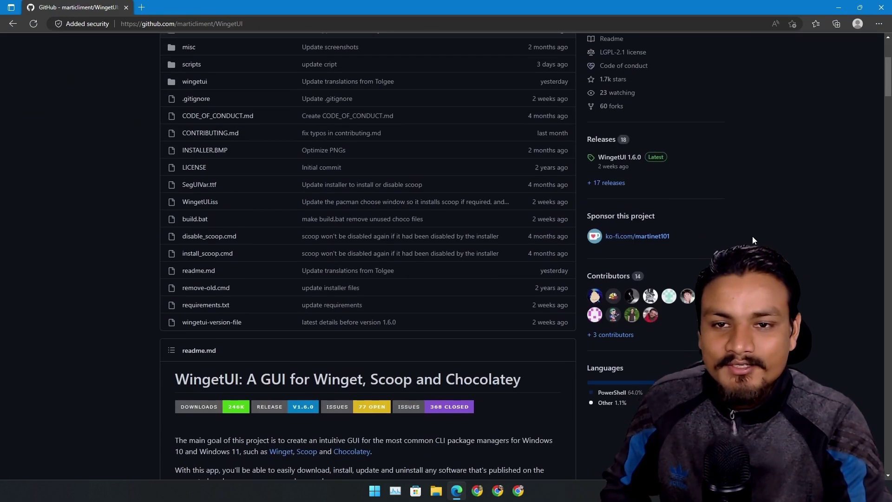
scroll(751, 235, "up", 5)
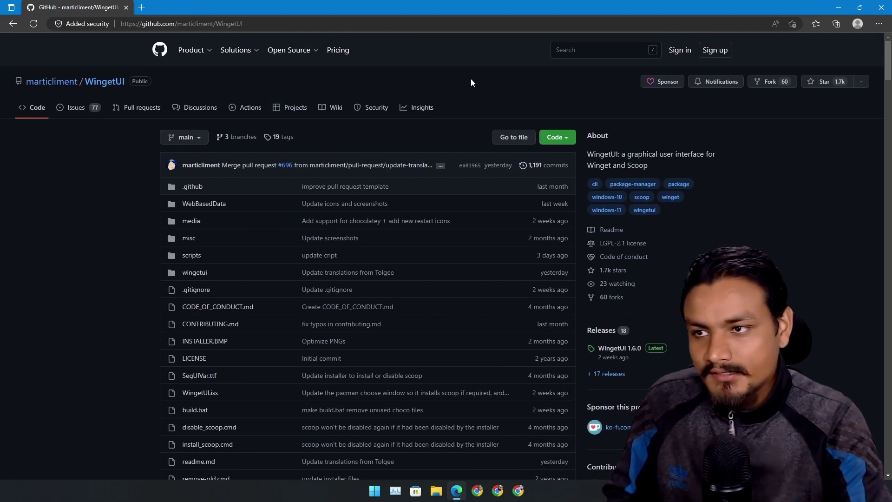
scroll(673, 218, "down", 8)
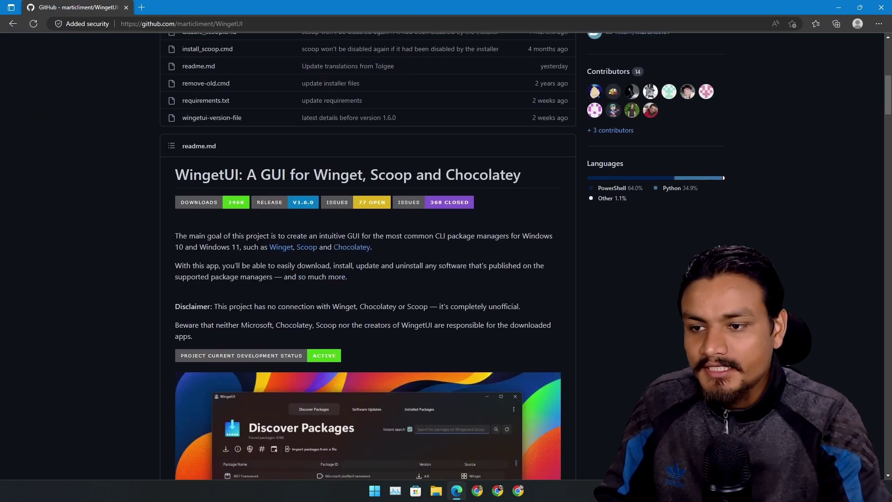
scroll(772, 233, "down", 15)
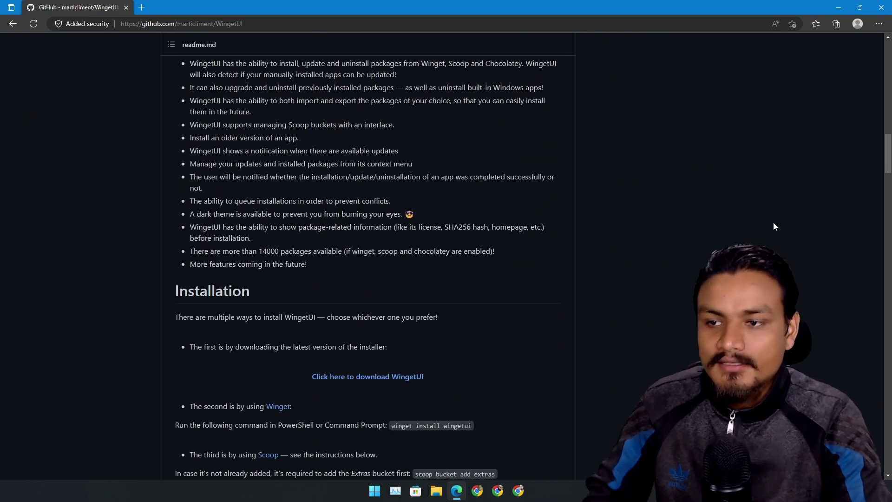
scroll(752, 230, "down", 6)
scroll(740, 232, "up", 10)
scroll(737, 227, "down", 11)
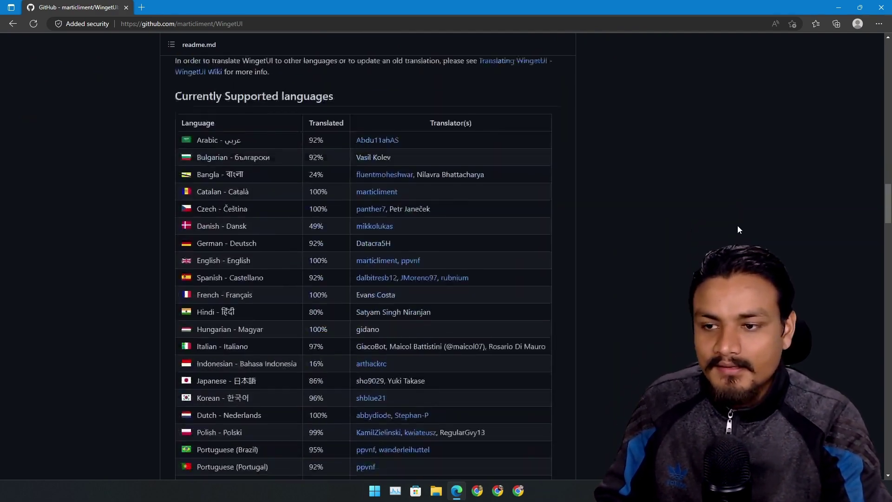
scroll(738, 226, "down", 6)
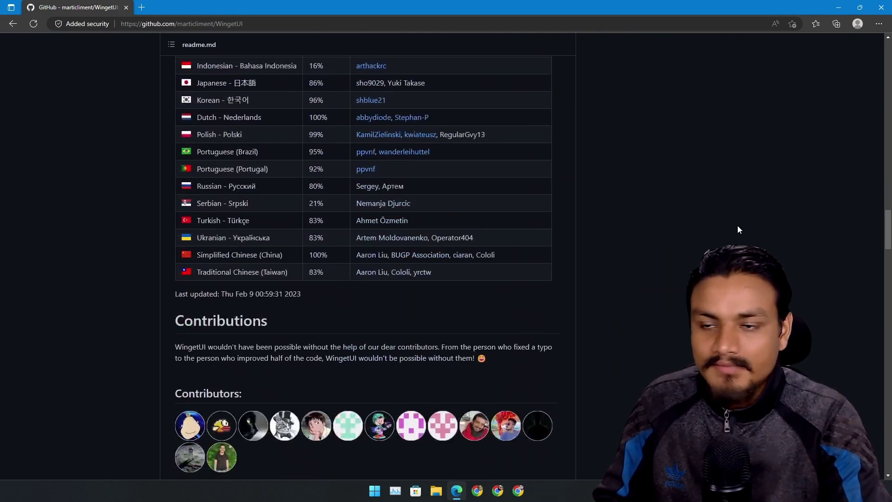
left_click(881, 5)
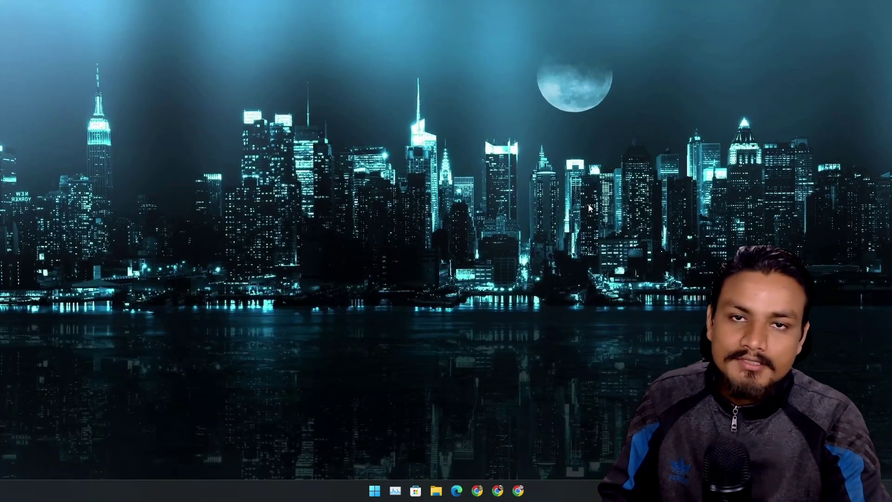